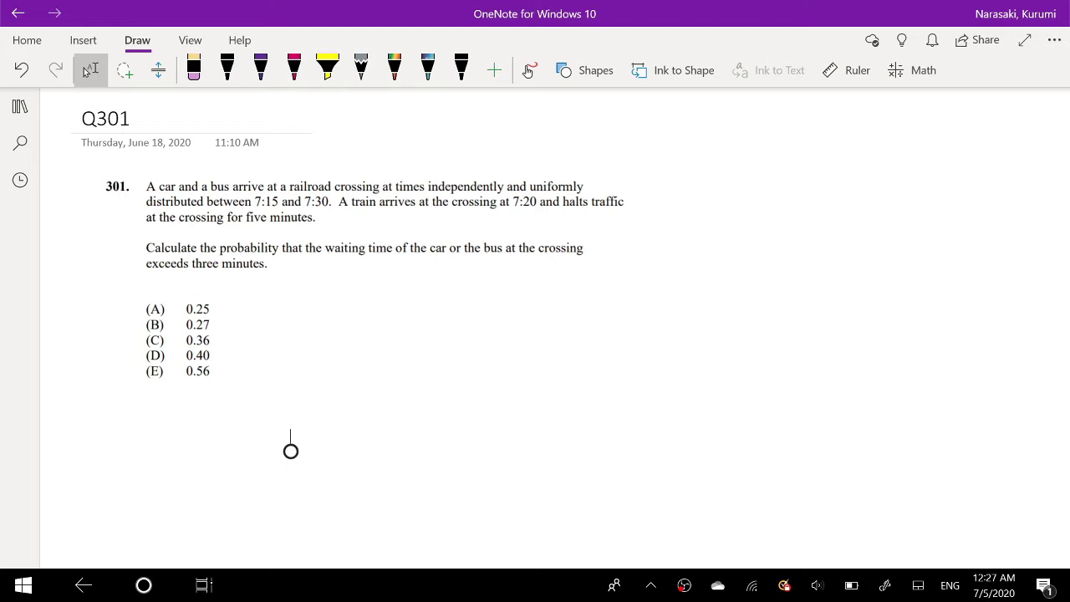
Underline 'uniformly distributed' in black ink
click(227, 67)
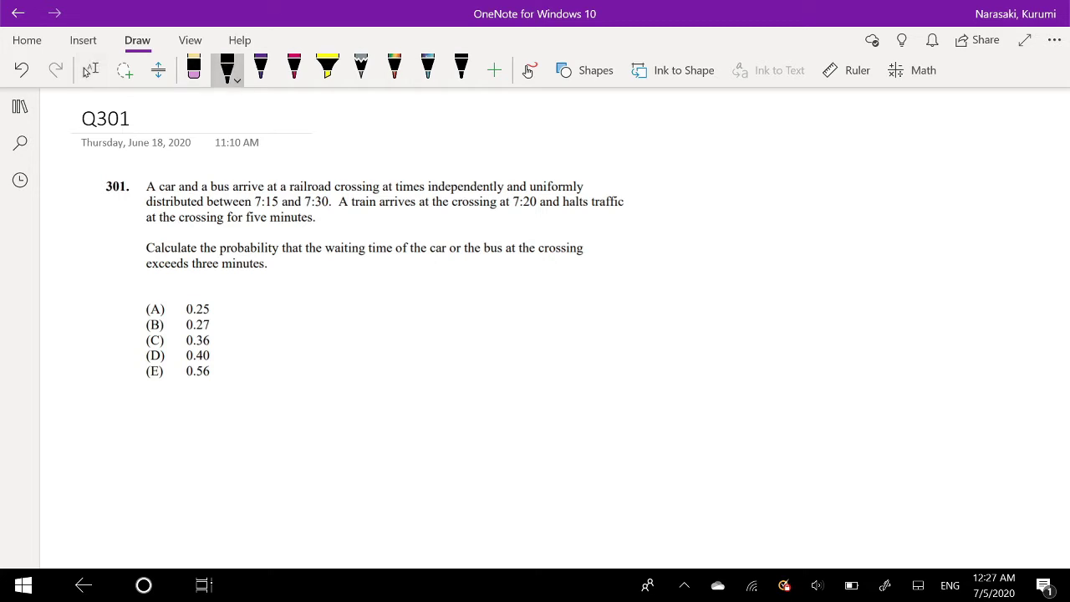
drag(529, 193, 599, 193)
drag(148, 208, 185, 207)
Draw a horizontal timeline with its ends labelled 7:15 and 7:30
mouse_move(273, 485)
mouse_down()
mouse_move(470, 476)
mouse_move(296, 494)
mouse_up()
drag(459, 469, 459, 488)
mouse_move(284, 518)
mouse_down()
mouse_move(282, 533)
mouse_move(297, 530)
mouse_up()
drag(309, 514, 303, 529)
mouse_move(447, 505)
mouse_down()
mouse_move(457, 519)
mouse_move(482, 505)
mouse_up()
click(462, 513)
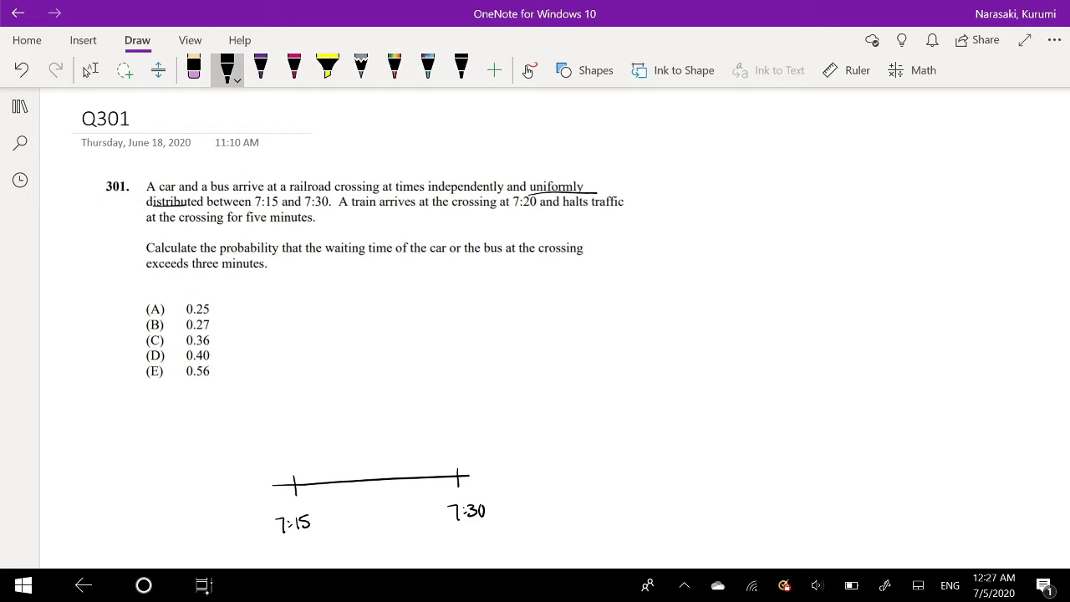
Add a 7:20 tick and draw a box running from 7:20 to 7:25
mouse_move(339, 471)
mouse_down()
mouse_move(337, 515)
mouse_move(356, 512)
mouse_up()
mouse_move(348, 461)
mouse_down()
mouse_move(406, 457)
mouse_move(403, 506)
mouse_move(412, 496)
mouse_up()
drag(412, 502, 412, 503)
drag(415, 495, 420, 504)
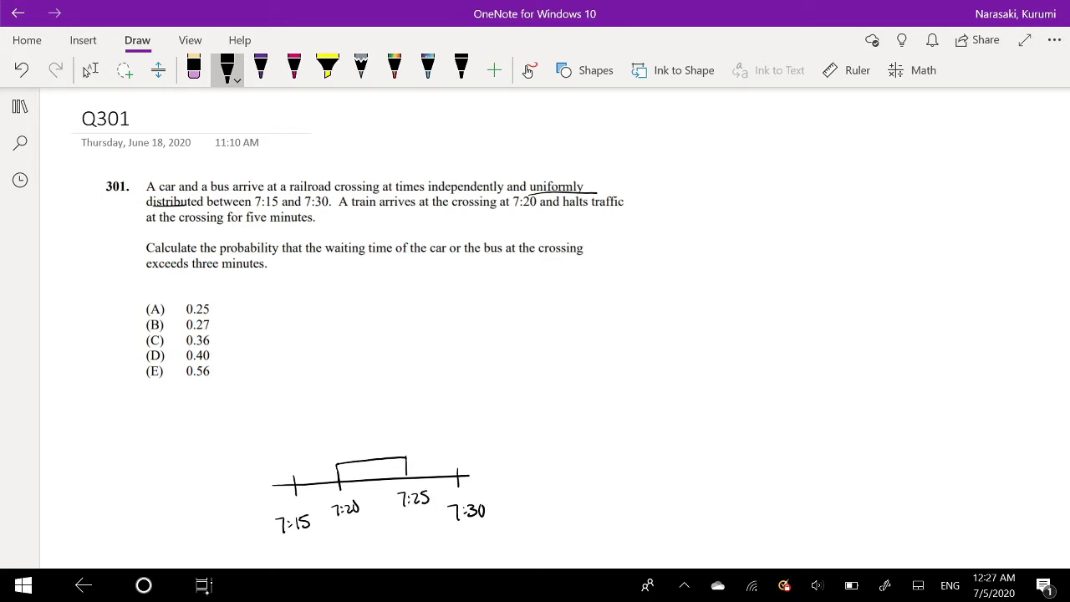
Highlight the 7:20–7:25 box yellow and draw a downward arrow labelled 'train' above it
click(328, 67)
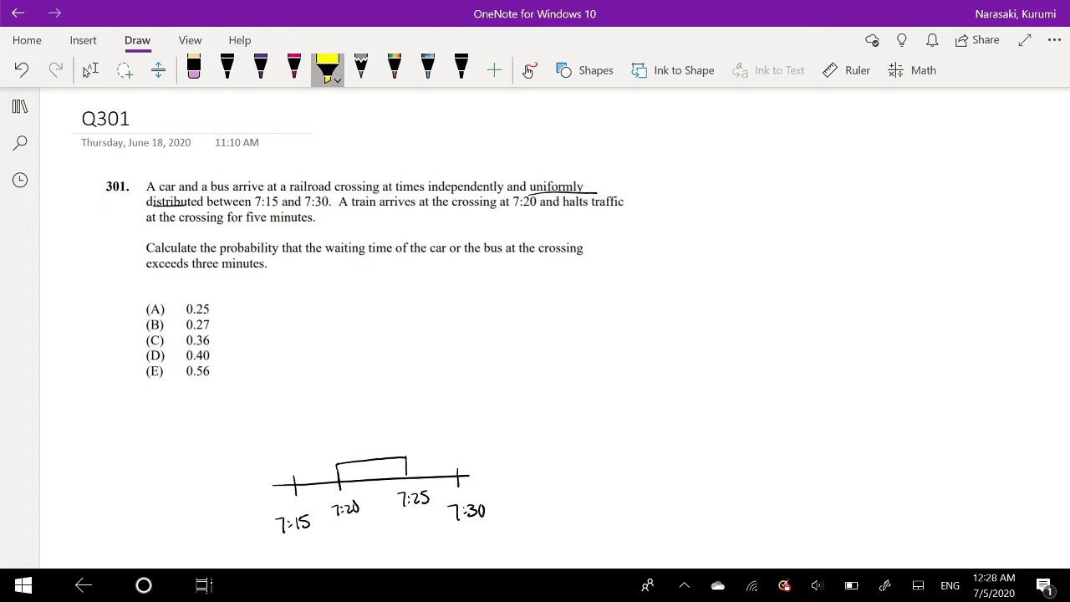
mouse_move(340, 467)
mouse_down()
mouse_move(405, 465)
mouse_move(380, 480)
mouse_move(408, 482)
mouse_up()
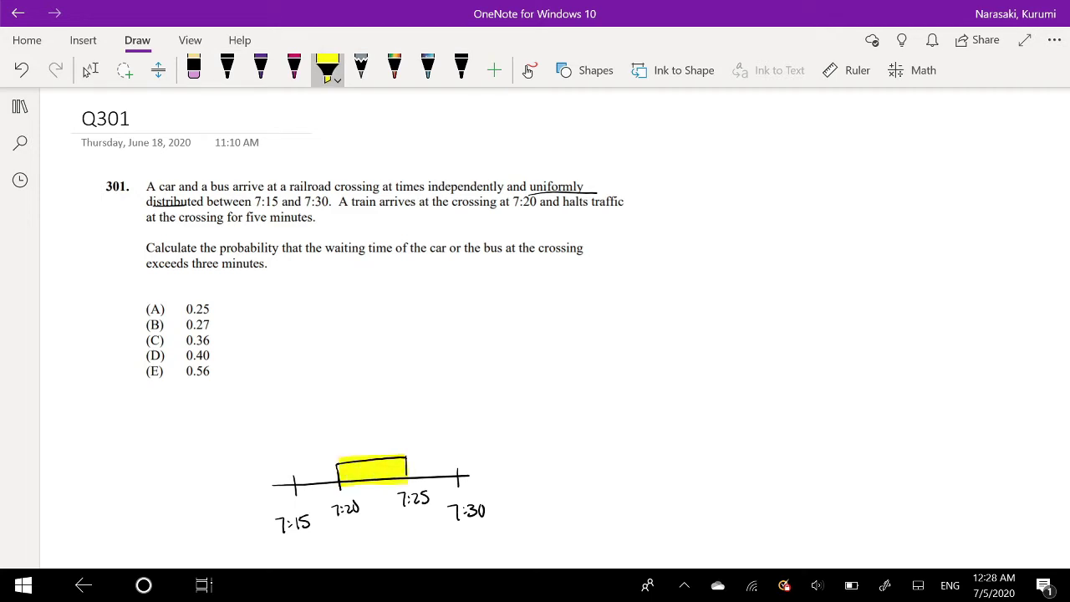
click(227, 67)
mouse_move(361, 378)
mouse_down()
mouse_move(362, 408)
mouse_move(373, 396)
mouse_up()
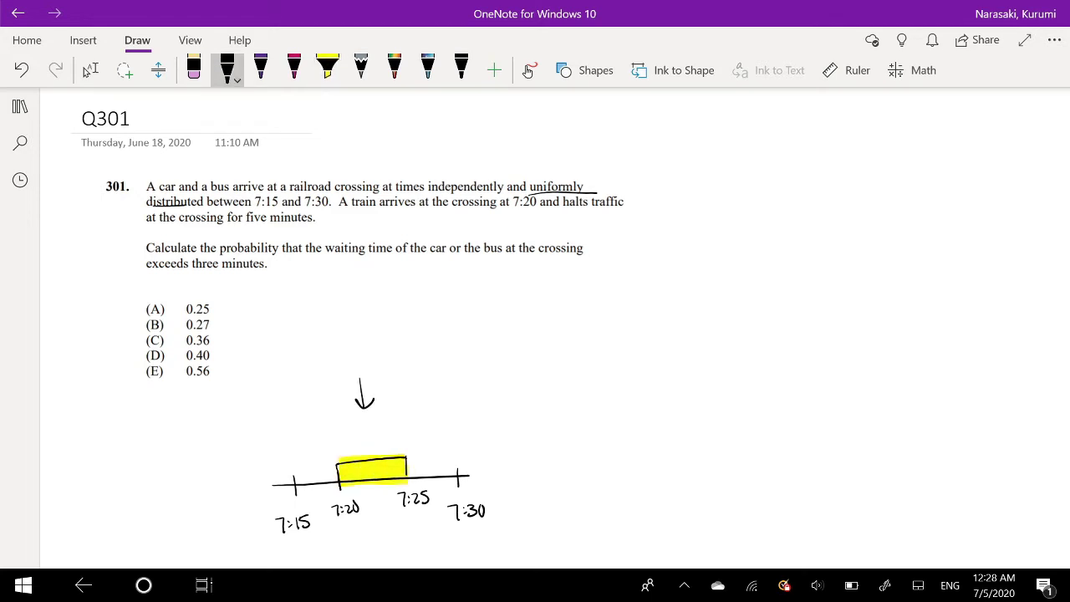
drag(340, 353, 339, 368)
drag(332, 360, 356, 356)
drag(364, 357, 367, 365)
drag(374, 359, 390, 365)
Write P(car or Bus > 3 min) beside the answer choices and underline 'or'
drag(501, 288, 501, 307)
mouse_move(500, 288)
mouse_down()
mouse_move(532, 305)
mouse_move(566, 301)
mouse_up()
mouse_move(567, 299)
mouse_down()
mouse_move(634, 283)
mouse_move(659, 291)
mouse_up()
drag(657, 277, 661, 293)
mouse_move(674, 280)
mouse_down()
mouse_move(693, 290)
mouse_move(781, 277)
mouse_move(873, 281)
mouse_up()
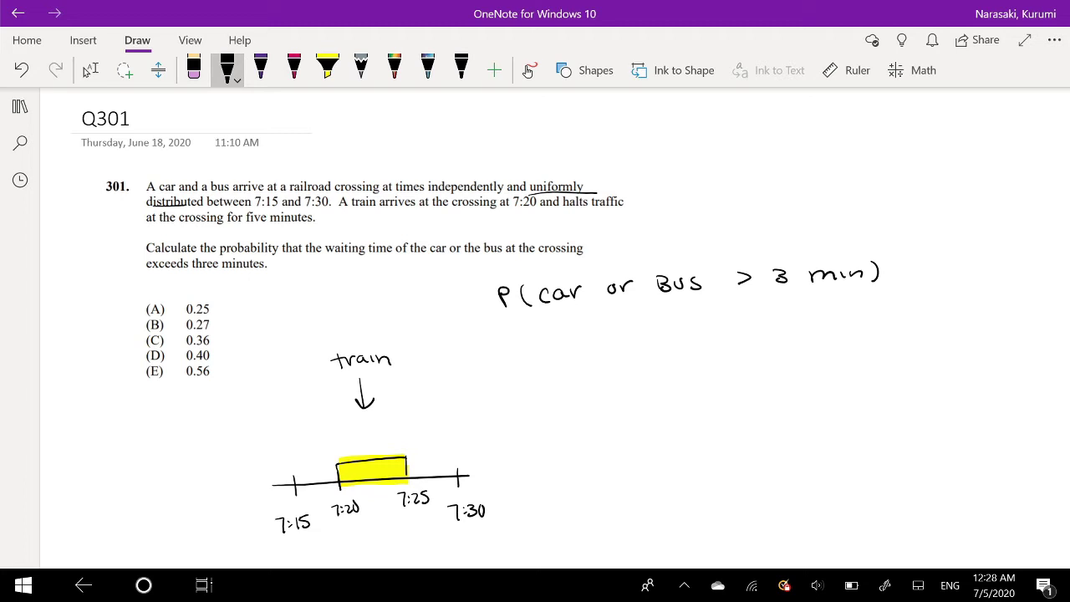
mouse_move(606, 297)
mouse_down()
mouse_move(634, 298)
mouse_move(608, 302)
mouse_up()
Draw overlapping car and BUS circles, hatch both, and darken their overlap
mouse_move(729, 131)
mouse_down()
mouse_move(684, 172)
mouse_move(742, 206)
mouse_move(755, 153)
mouse_move(728, 131)
mouse_move(683, 132)
mouse_move(719, 119)
mouse_move(798, 131)
mouse_move(733, 168)
mouse_move(788, 213)
mouse_move(808, 185)
mouse_move(809, 144)
mouse_move(775, 120)
mouse_up()
drag(791, 112, 797, 120)
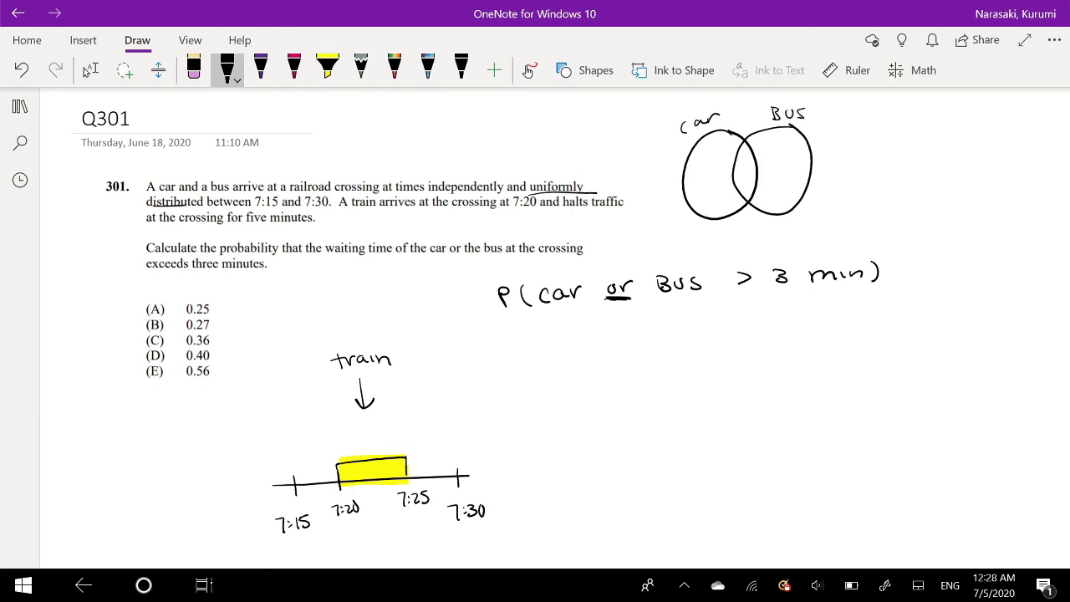
mouse_move(721, 136)
mouse_down()
mouse_move(686, 173)
mouse_move(677, 206)
mouse_up()
drag(744, 156, 703, 211)
mouse_move(780, 142)
mouse_down()
mouse_move(738, 186)
mouse_move(758, 184)
mouse_up()
mouse_move(804, 156)
mouse_down()
mouse_move(761, 204)
mouse_move(786, 206)
mouse_up()
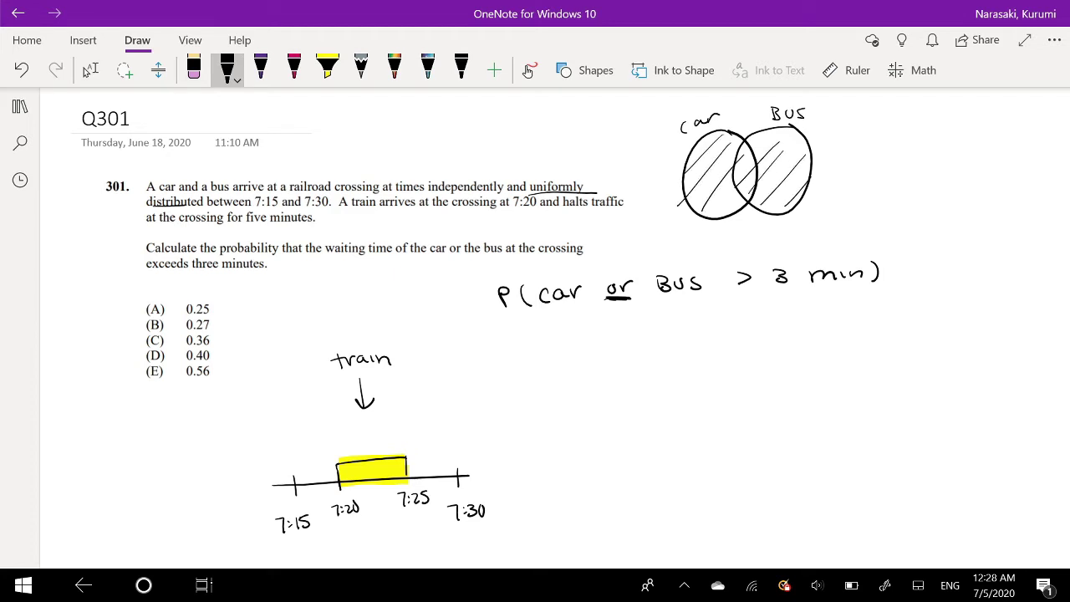
drag(716, 138, 688, 185)
mouse_move(738, 148)
mouse_down()
mouse_move(692, 191)
mouse_move(700, 201)
mouse_up()
drag(749, 167, 710, 210)
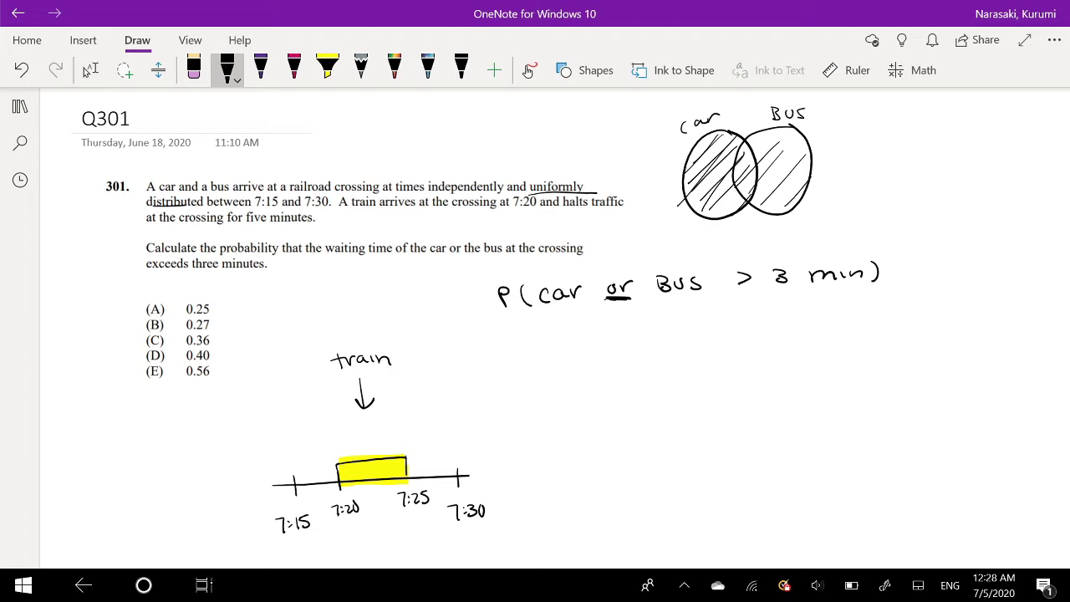
drag(763, 132, 738, 175)
mouse_move(786, 138)
mouse_down()
mouse_move(741, 189)
mouse_move(758, 194)
mouse_up()
drag(796, 169, 769, 209)
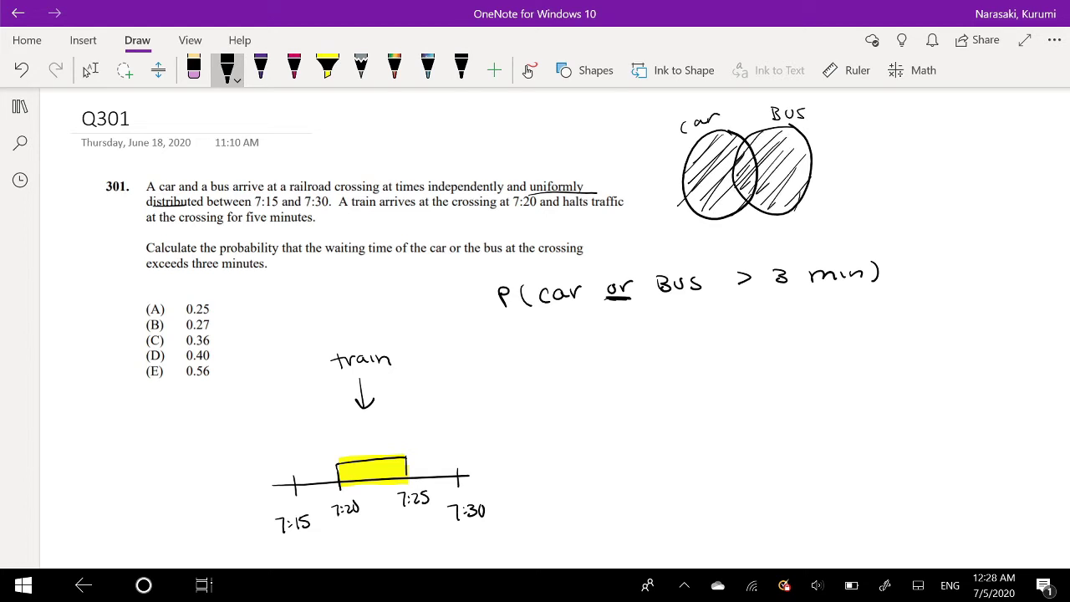
drag(741, 148, 753, 197)
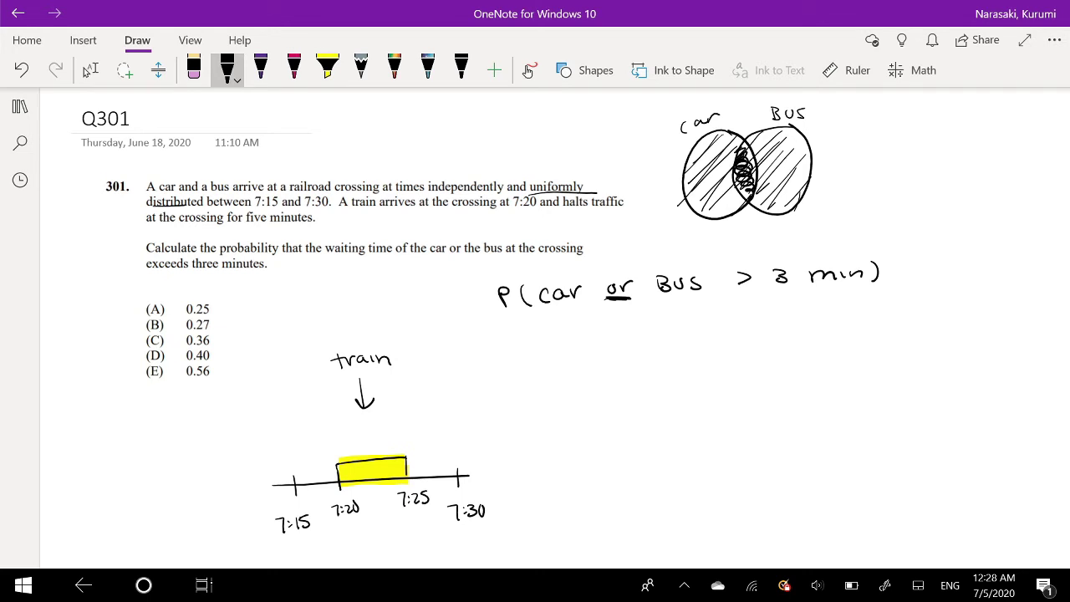
Write P(C)+P(B)−P(CB) below the Venn diagram and tick the yellow box
drag(641, 251, 642, 243)
mouse_move(655, 235)
mouse_down()
mouse_move(656, 249)
mouse_move(686, 248)
mouse_up()
mouse_move(703, 232)
mouse_down()
mouse_move(702, 245)
mouse_move(712, 236)
mouse_up()
mouse_move(718, 249)
mouse_down()
mouse_move(724, 238)
mouse_move(738, 246)
mouse_up()
mouse_move(748, 244)
mouse_down()
mouse_move(748, 230)
mouse_move(751, 245)
mouse_move(809, 235)
mouse_up()
mouse_move(820, 231)
mouse_down()
mouse_move(821, 243)
mouse_move(844, 237)
mouse_up()
mouse_move(855, 229)
mouse_down()
mouse_move(849, 242)
mouse_move(863, 239)
mouse_up()
drag(875, 224, 878, 239)
drag(895, 221, 897, 239)
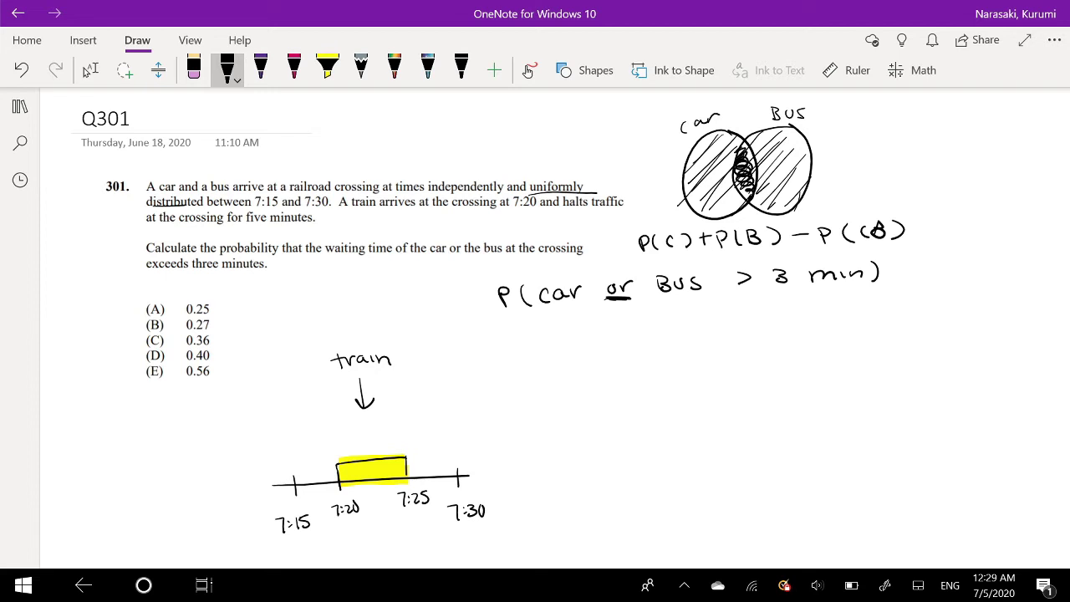
mouse_move(339, 465)
mouse_down()
mouse_move(339, 482)
mouse_move(352, 480)
mouse_move(331, 456)
mouse_up()
Undo the stray stroke, write 4 and 3 above the box, and 2/15 under the timeline
key(ctrl+z)
click(227, 70)
drag(344, 439, 381, 501)
drag(360, 442, 361, 451)
mouse_move(342, 463)
mouse_down()
mouse_move(342, 481)
mouse_move(353, 481)
mouse_move(351, 465)
mouse_move(365, 469)
mouse_up()
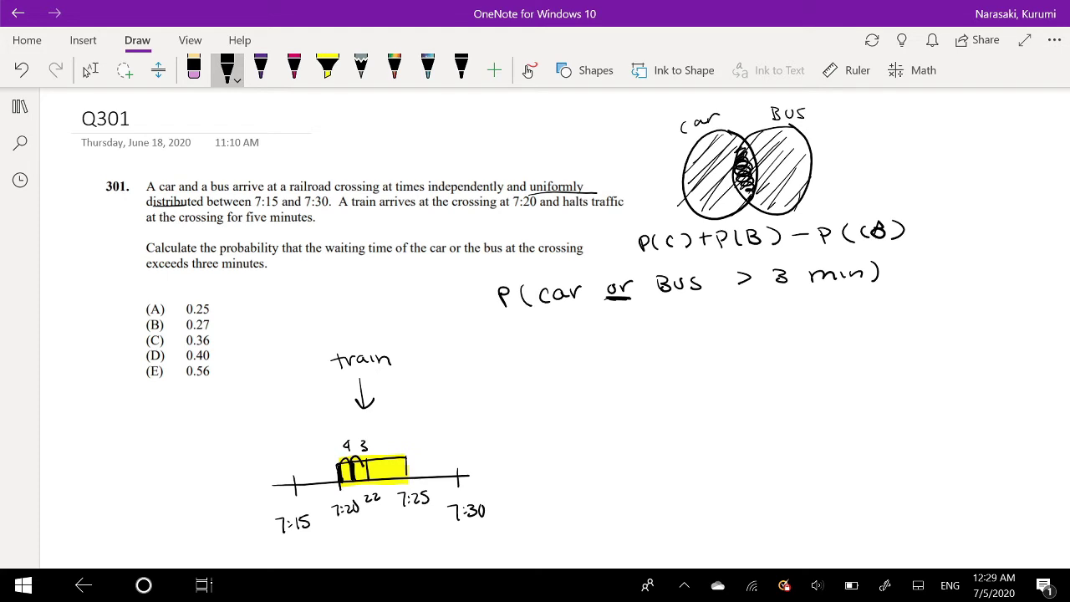
drag(362, 537, 380, 547)
drag(370, 553, 378, 562)
Write P(C) = 2/15 and, below it, P(B) = 2/15
drag(545, 360, 546, 378)
drag(545, 360, 562, 378)
drag(576, 362, 577, 376)
mouse_move(585, 358)
mouse_down()
mouse_move(586, 375)
mouse_move(612, 361)
mouse_up()
drag(601, 369, 626, 363)
drag(633, 355, 626, 377)
drag(636, 364, 640, 380)
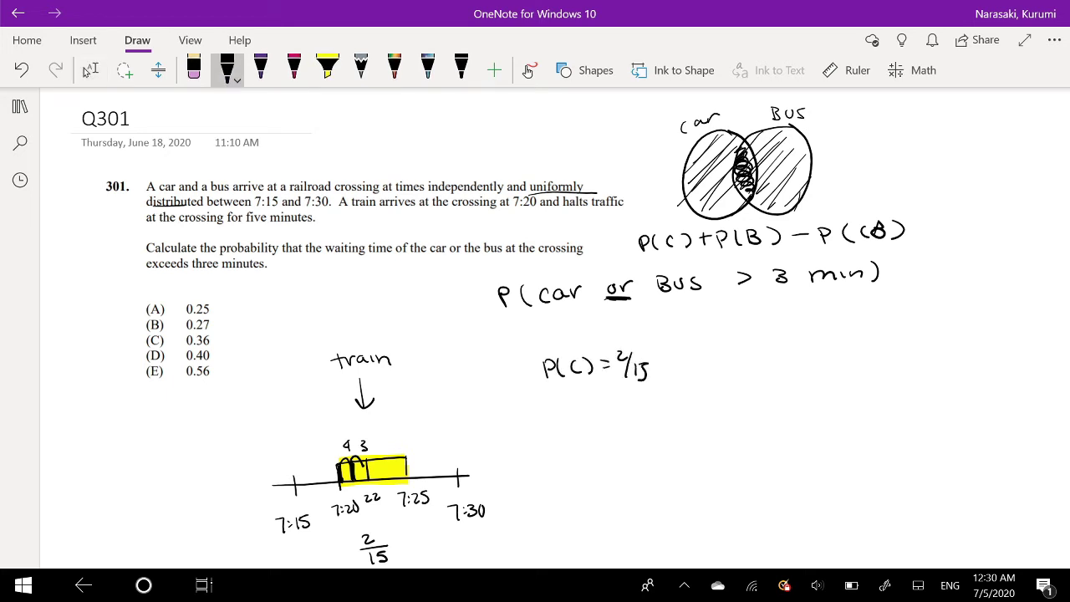
drag(552, 405, 553, 411)
mouse_move(571, 400)
mouse_down()
mouse_move(569, 417)
mouse_move(583, 415)
mouse_up()
mouse_move(592, 398)
mouse_down()
mouse_move(596, 417)
mouse_move(640, 403)
mouse_up()
mouse_move(643, 391)
mouse_down()
mouse_move(636, 414)
mouse_move(654, 413)
mouse_up()
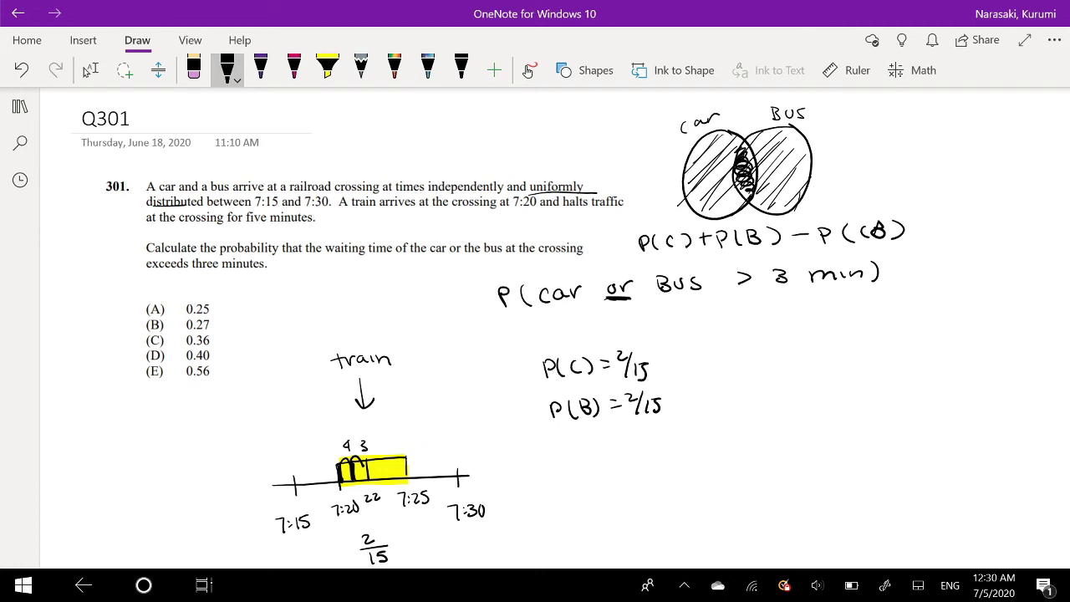
Begin the joint probability line P(CB) = below P(B)
drag(555, 449, 558, 457)
mouse_move(579, 448)
mouse_down()
mouse_move(575, 462)
mouse_move(587, 460)
mouse_up()
mouse_move(593, 449)
mouse_down()
mouse_move(594, 460)
mouse_move(612, 460)
mouse_up()
drag(626, 449, 631, 449)
Mark 'independently' with a wavy line and erase a miswritten independence rule
mouse_move(427, 186)
mouse_down()
mouse_move(474, 163)
mouse_move(507, 180)
mouse_up()
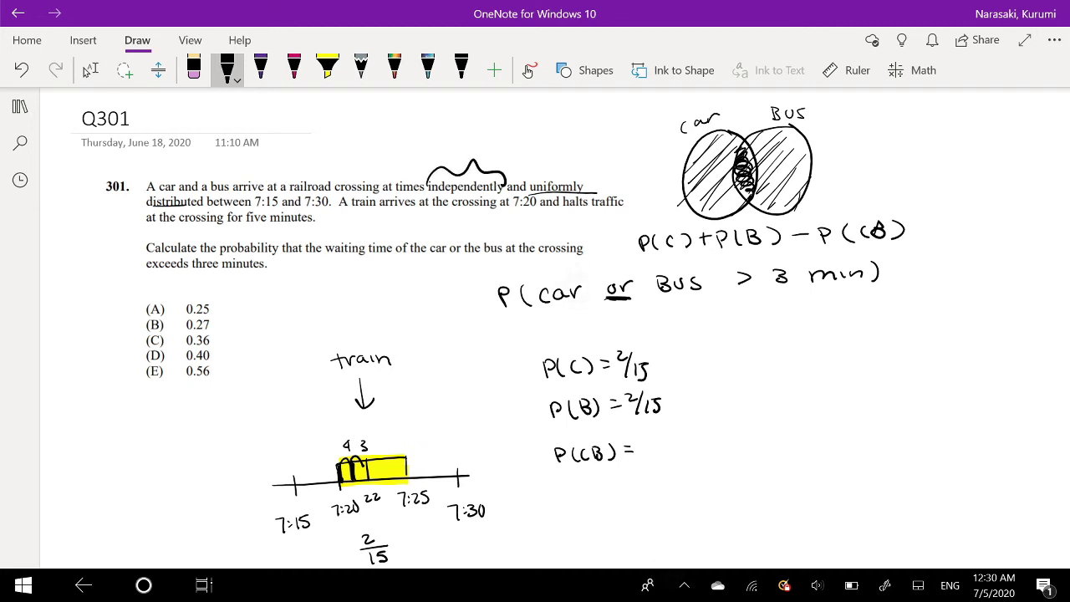
drag(413, 136, 413, 153)
mouse_move(414, 136)
mouse_down()
mouse_move(415, 153)
mouse_move(389, 158)
mouse_move(402, 154)
mouse_up()
mouse_move(470, 127)
mouse_down()
mouse_move(465, 142)
mouse_move(476, 140)
mouse_up()
key(ctrl+z)
key(ctrl+z)
mouse_move(403, 142)
mouse_down()
mouse_move(423, 152)
mouse_move(378, 142)
mouse_move(386, 150)
mouse_up()
click(228, 70)
Write the independence rule P(AB) = P(A)P(B) above the problem
mouse_move(393, 145)
mouse_down()
mouse_move(403, 136)
mouse_move(408, 144)
mouse_up()
drag(408, 130, 409, 143)
drag(422, 127, 443, 128)
drag(433, 134, 457, 134)
drag(457, 121, 459, 129)
mouse_move(469, 119)
mouse_down()
mouse_move(467, 132)
mouse_move(487, 131)
mouse_up()
drag(500, 120, 507, 126)
drag(512, 119, 520, 124)
drag(520, 114, 528, 127)
drag(533, 110, 537, 122)
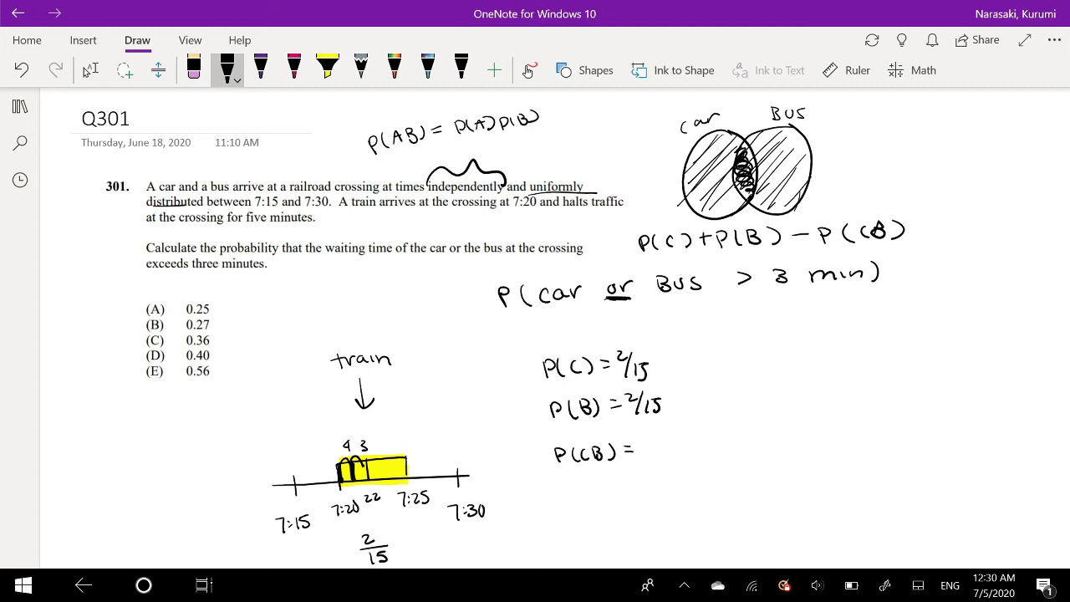
Complete the joint probability as P(CB) = 2/15 · 2/15
drag(652, 433, 666, 440)
mouse_move(661, 449)
mouse_down()
mouse_move(667, 463)
mouse_move(713, 444)
mouse_up()
drag(700, 453, 705, 463)
drag(706, 452, 716, 451)
Highlight the union formula P(C)+P(B)−P(CB) in cyan
click(328, 67)
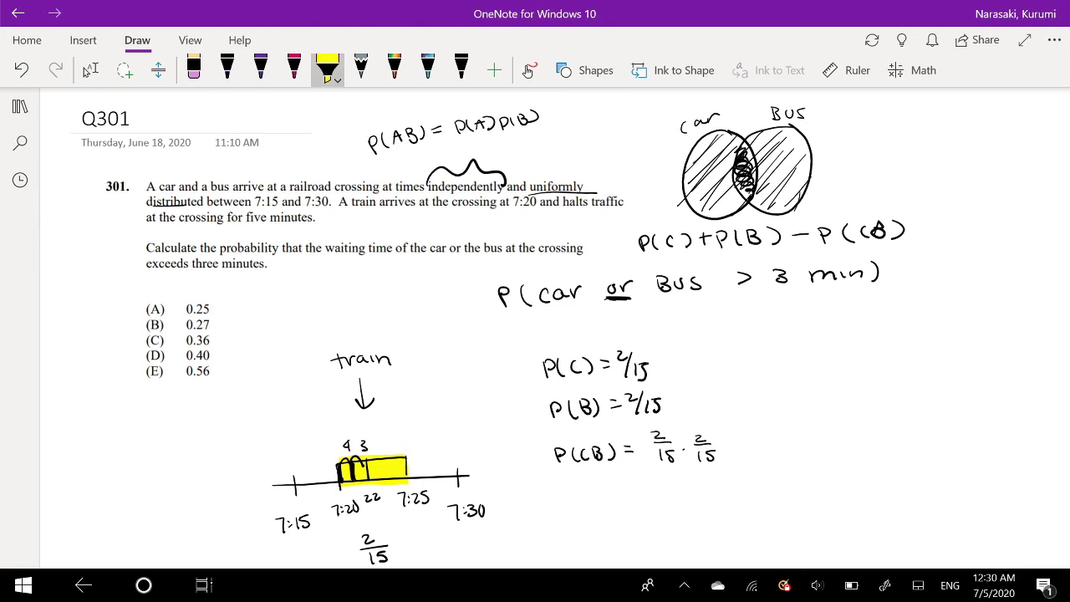
click(328, 67)
click(404, 182)
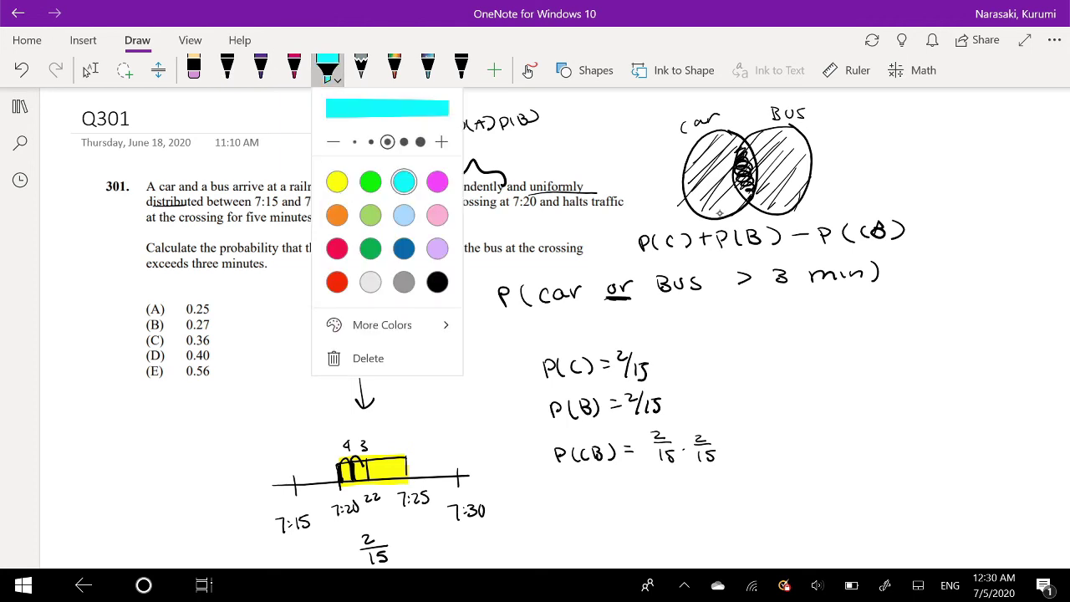
drag(632, 244, 907, 230)
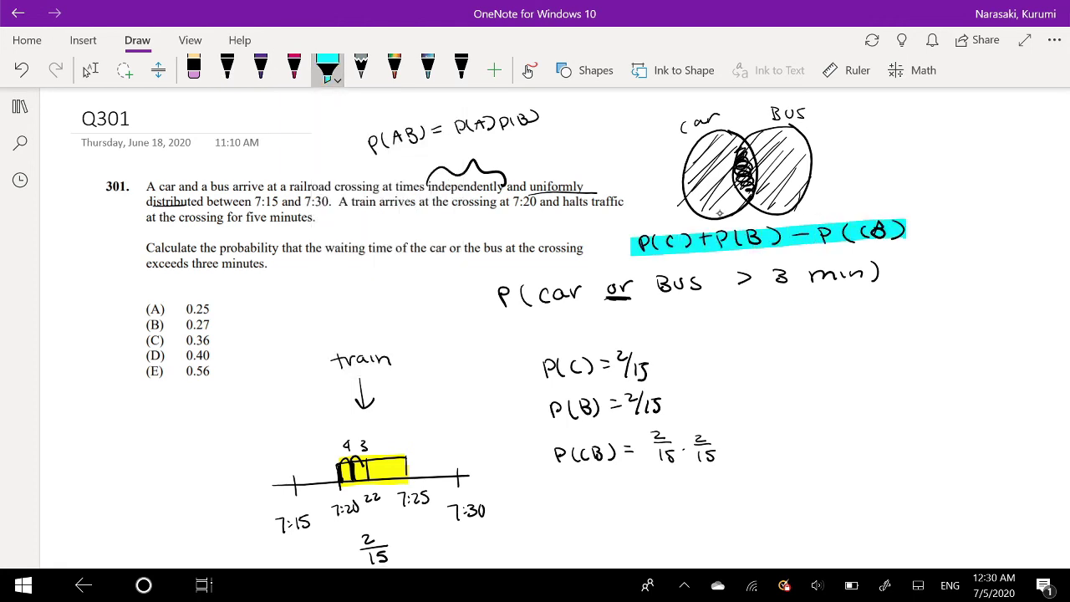
In black ink, write 2/15 + 2/15 − (2/15)² below P(CB)
click(228, 67)
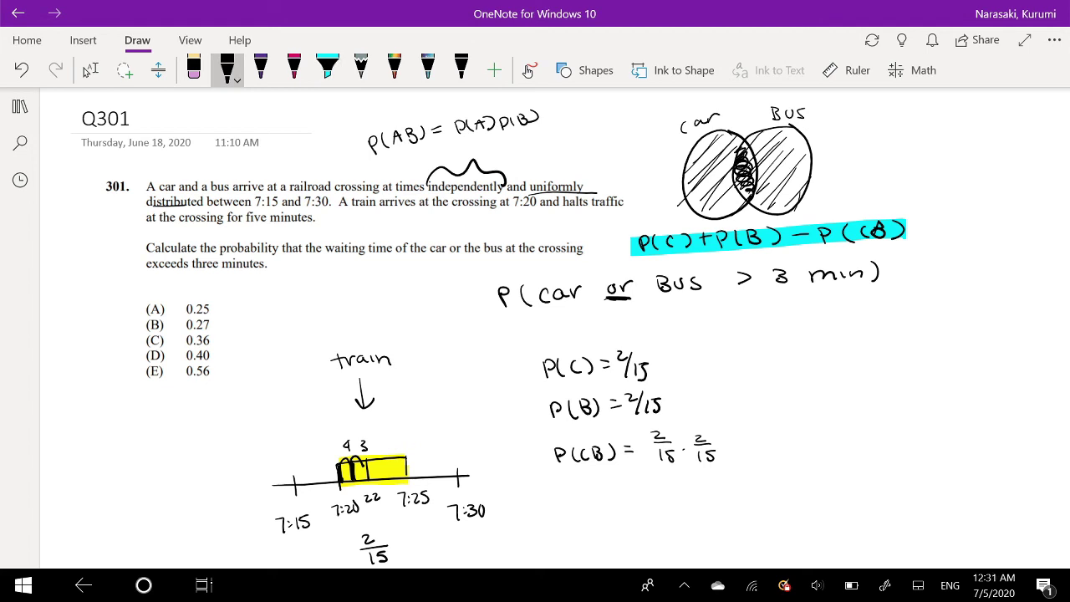
drag(588, 493, 606, 505)
mouse_move(595, 507)
mouse_down()
mouse_move(601, 519)
mouse_move(626, 510)
mouse_up()
drag(623, 504, 654, 499)
mouse_move(641, 503)
mouse_down()
mouse_move(659, 502)
mouse_move(650, 518)
mouse_move(710, 498)
mouse_up()
mouse_move(696, 504)
mouse_down()
mouse_move(712, 504)
mouse_move(703, 519)
mouse_up()
mouse_move(716, 507)
mouse_down()
mouse_move(699, 524)
mouse_move(721, 522)
mouse_move(741, 495)
mouse_up()
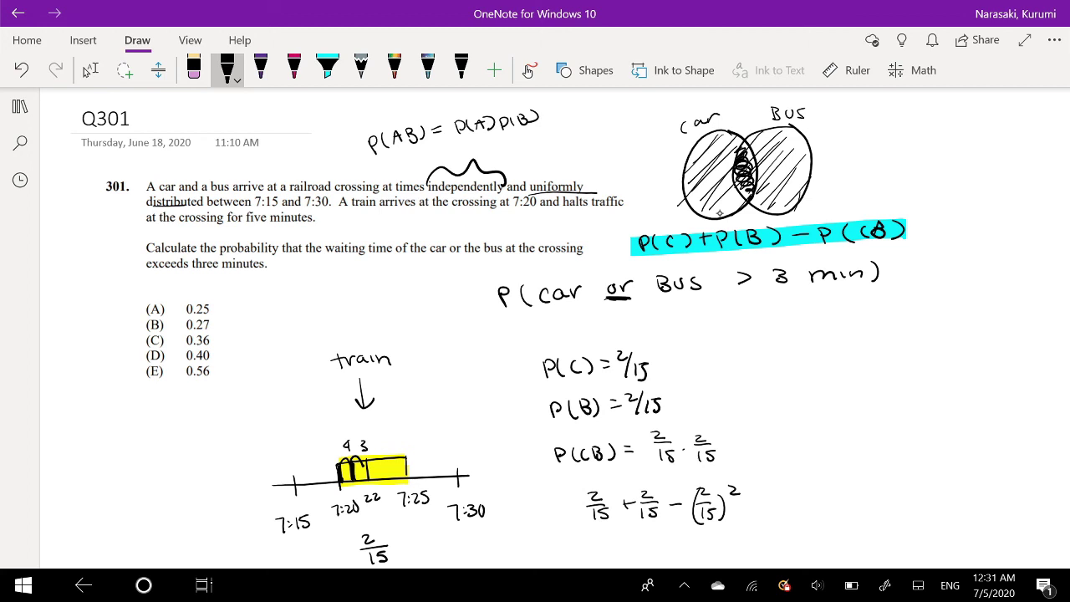
Write = 56/225 after the union expression
scroll(719, 213, down, 1)
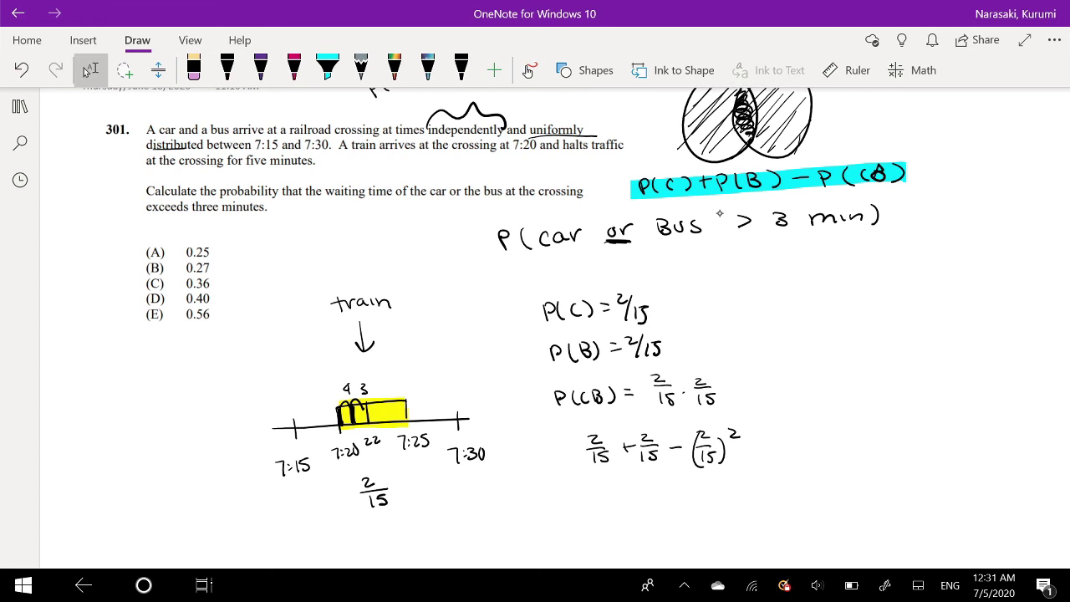
click(226, 70)
drag(775, 441, 787, 441)
drag(776, 449, 787, 449)
mouse_move(812, 429)
mouse_down()
mouse_move(801, 445)
mouse_move(828, 449)
mouse_move(808, 472)
mouse_up()
drag(809, 458, 823, 471)
drag(836, 454, 824, 473)
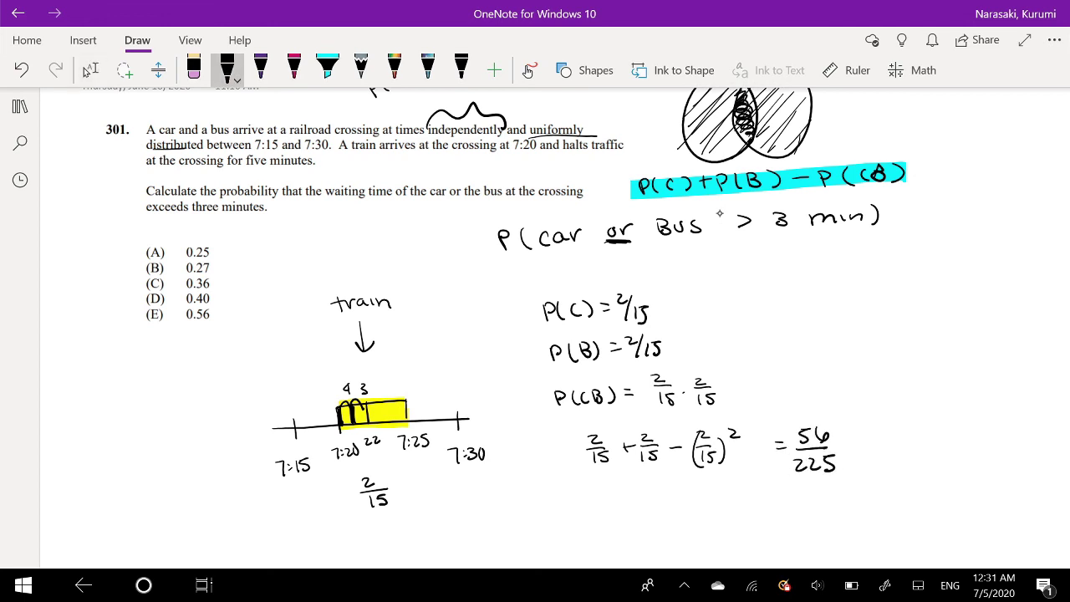
Add ≈ .24889 ≈ .25, circle answer A, and switch to the Select tool
drag(685, 520, 743, 527)
click(721, 523)
mouse_move(758, 509)
mouse_down()
mouse_move(756, 529)
mouse_move(799, 509)
mouse_move(818, 528)
mouse_up()
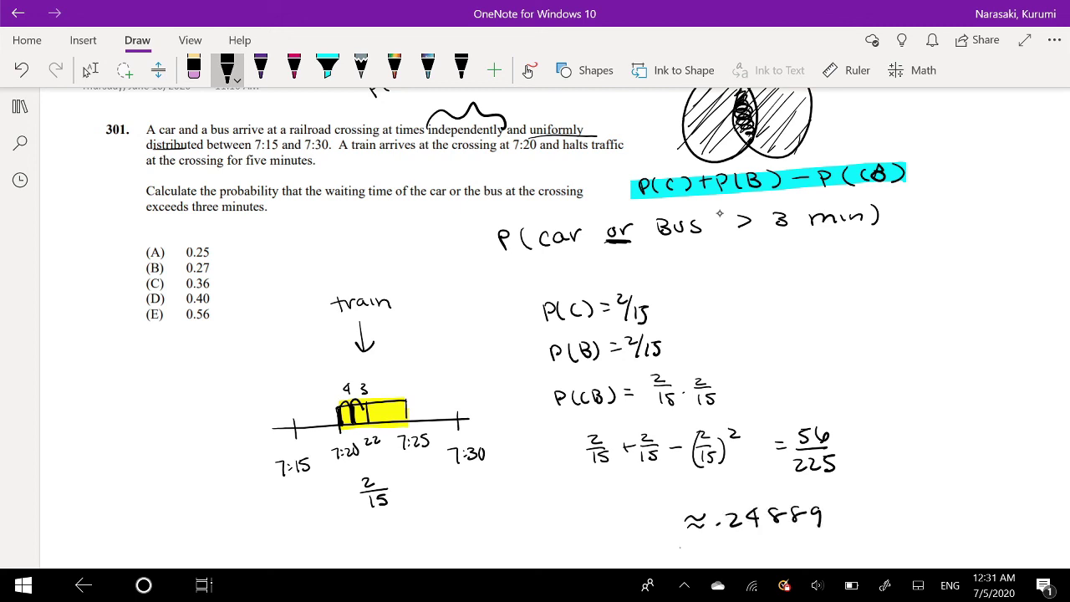
drag(680, 544, 701, 541)
mouse_move(682, 552)
mouse_down()
mouse_move(744, 559)
mouse_move(759, 539)
mouse_up()
mouse_move(749, 541)
mouse_down()
mouse_move(746, 558)
mouse_move(820, 554)
mouse_move(817, 545)
mouse_up()
mouse_move(809, 531)
mouse_down()
mouse_move(813, 561)
mouse_move(811, 528)
mouse_up()
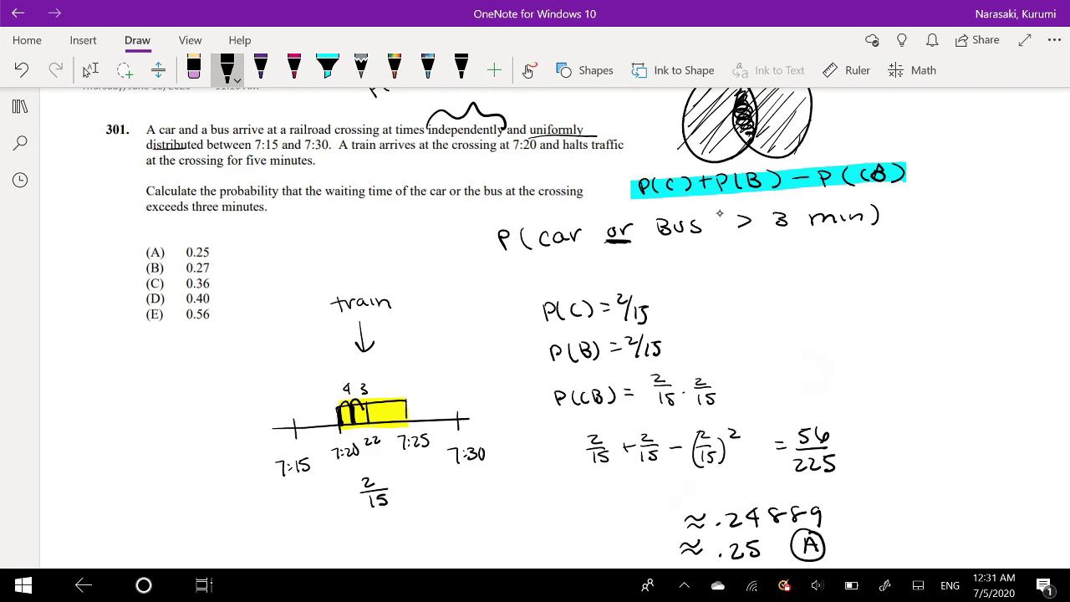
scroll(719, 213, down, 2)
click(86, 71)
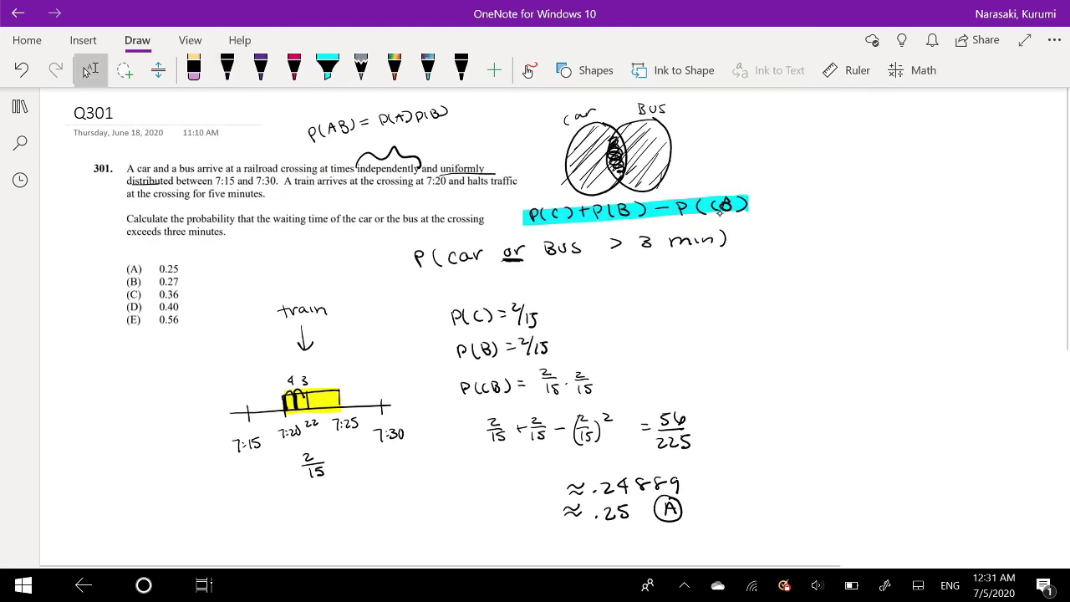